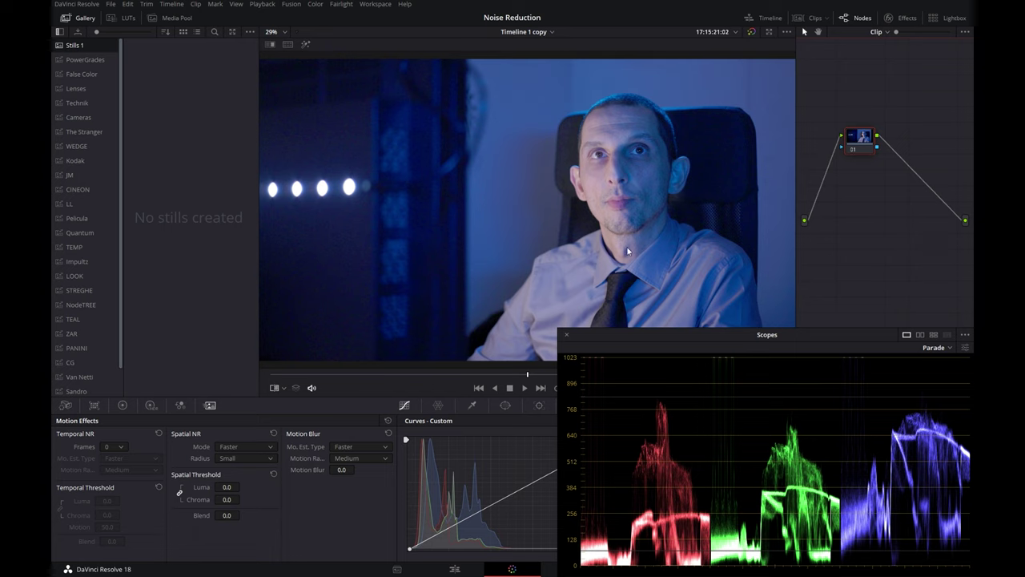
Zoom the viewer from 29% to 177%, framing a close-up of the eye and ear.
{"action": "scroll", "coordinate": [558, 251], "scroll_direction": "up", "scroll_amount": 5}
{"action": "scroll", "coordinate": [558, 251], "scroll_direction": "up", "scroll_amount": 2}
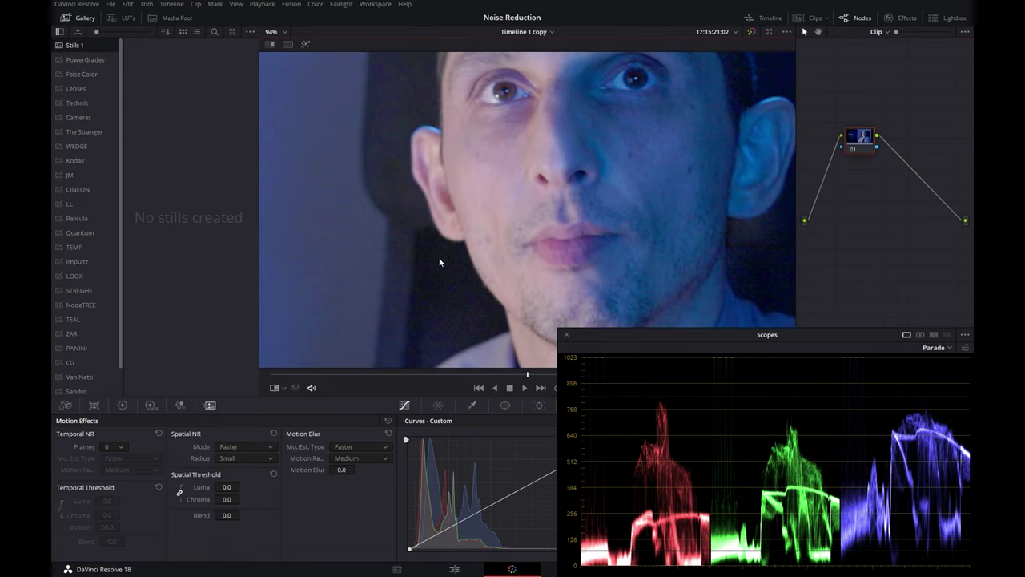
{"action": "scroll", "coordinate": [385, 274], "scroll_direction": "up", "scroll_amount": 2}
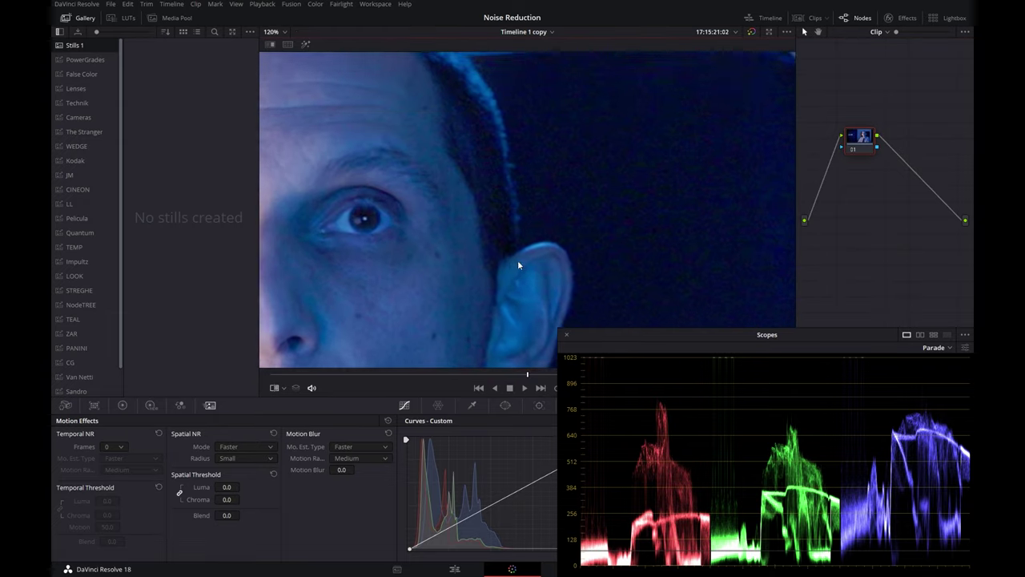
{"action": "scroll", "coordinate": [497, 240], "scroll_direction": "up", "scroll_amount": 1}
{"action": "scroll", "coordinate": [524, 254], "scroll_direction": "up", "scroll_amount": 1}
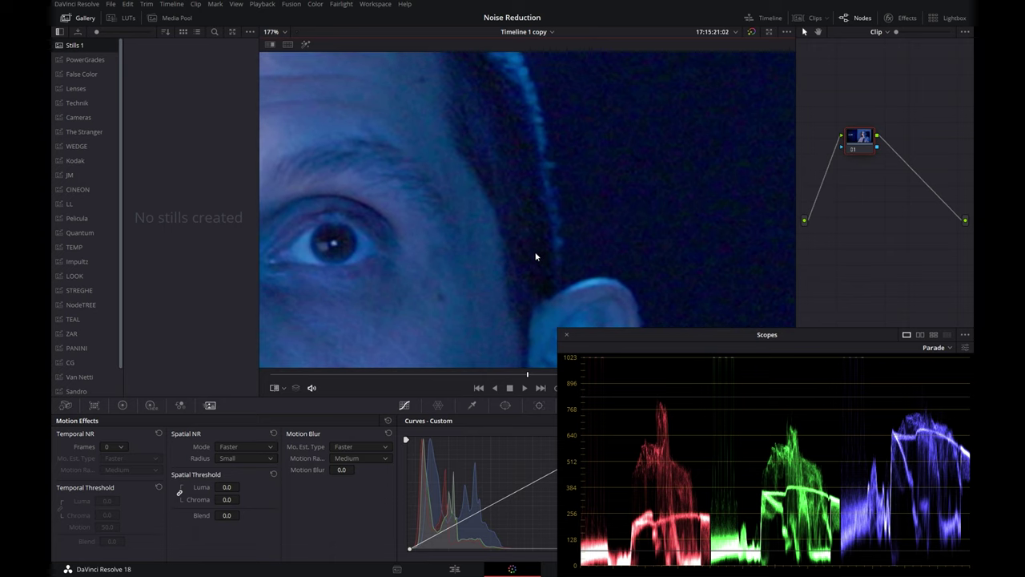
{"action": "scroll", "coordinate": [549, 266], "scroll_direction": "up", "scroll_amount": 1}
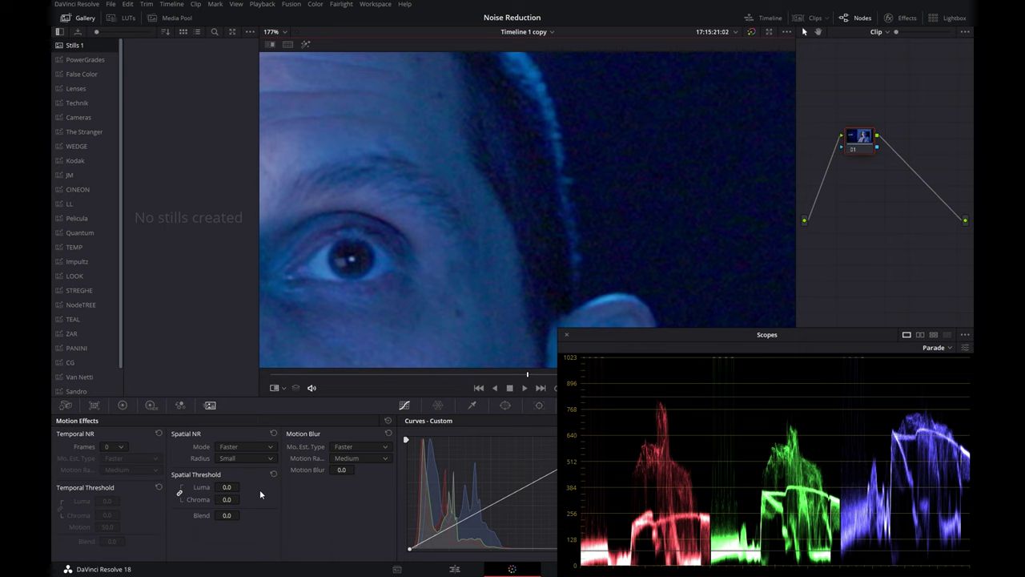
Set Temporal NR Frames to 1 in Motion Effects.
{"action": "left_click", "coordinate": [121, 446]}
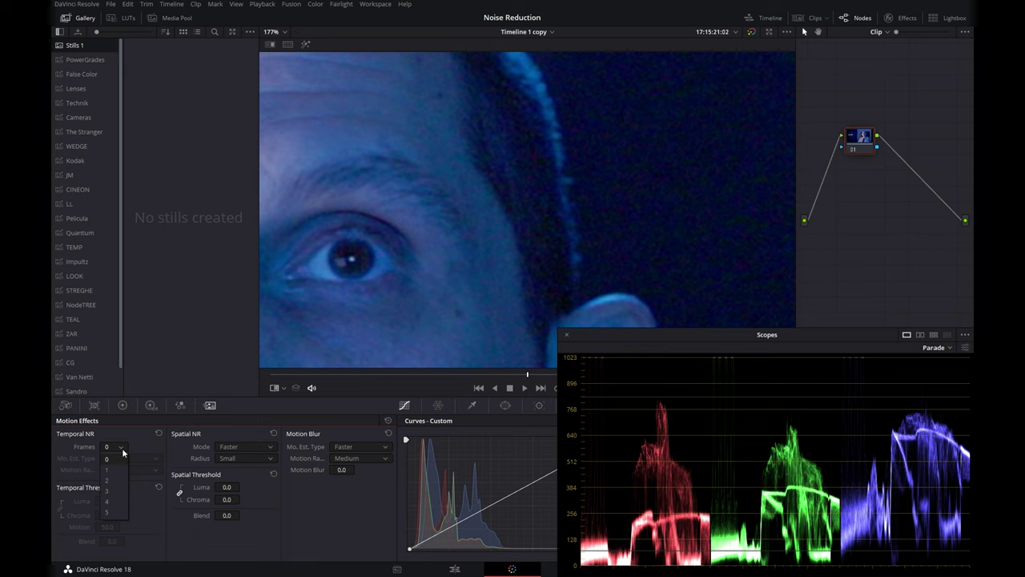
{"action": "left_click", "coordinate": [120, 468]}
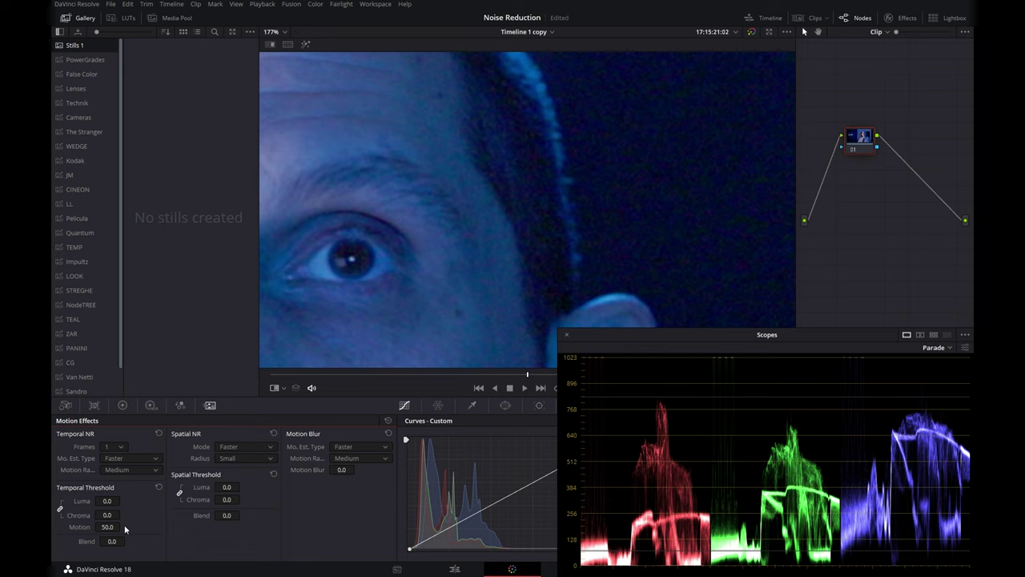
Set the temporal Mo. Est. Type to Better and Motion Range to Small.
{"action": "left_click", "coordinate": [156, 458]}
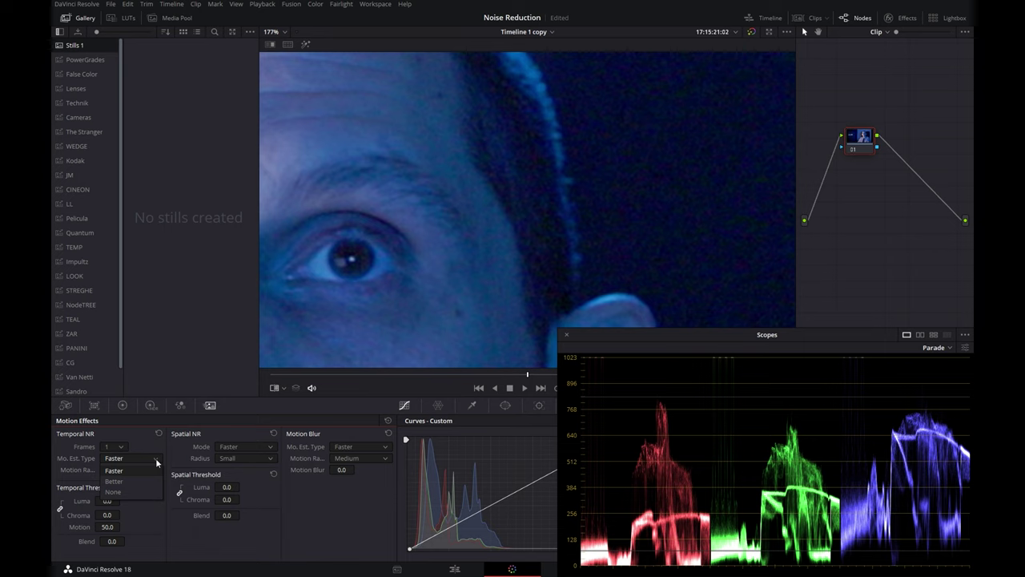
{"action": "left_click", "coordinate": [155, 482]}
{"action": "left_click", "coordinate": [158, 470]}
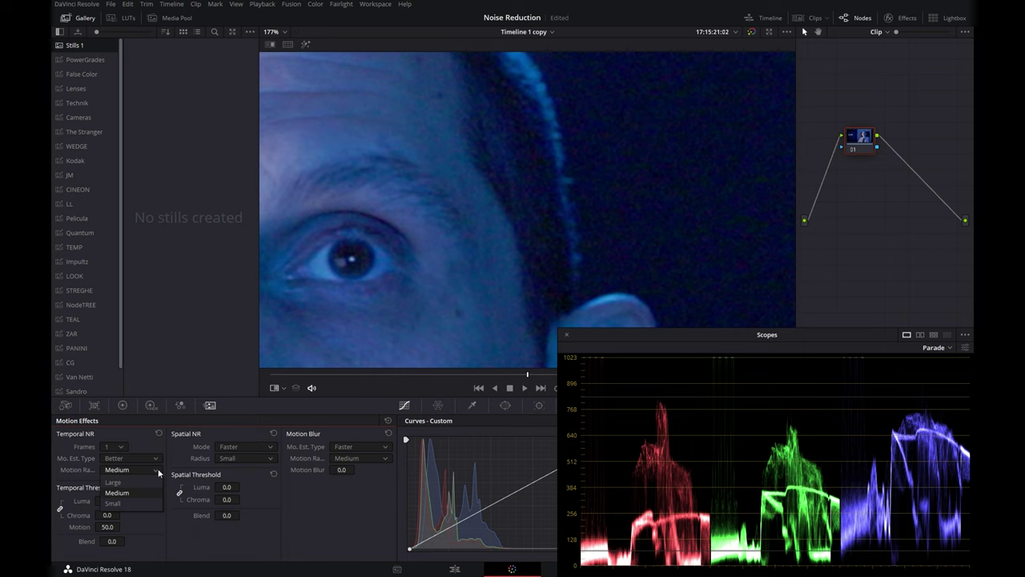
{"action": "left_click", "coordinate": [144, 501]}
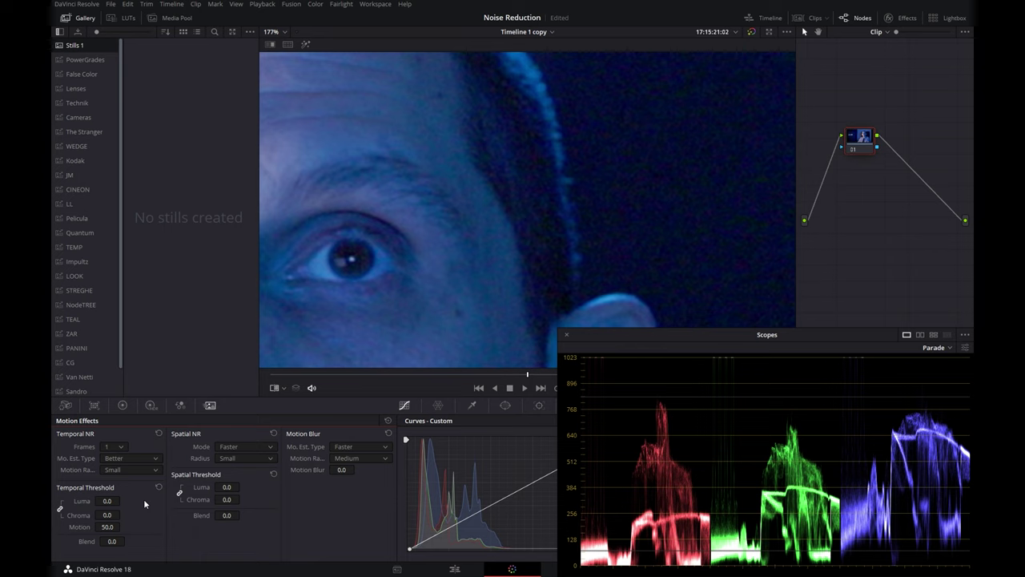
Enter temporal threshold Luma 10 and Chroma 20.
{"action": "double_click", "coordinate": [115, 500]}
{"action": "type", "text": "10"}
{"action": "key", "text": "Return"}
{"action": "double_click", "coordinate": [112, 513]}
{"action": "type", "text": "20."}
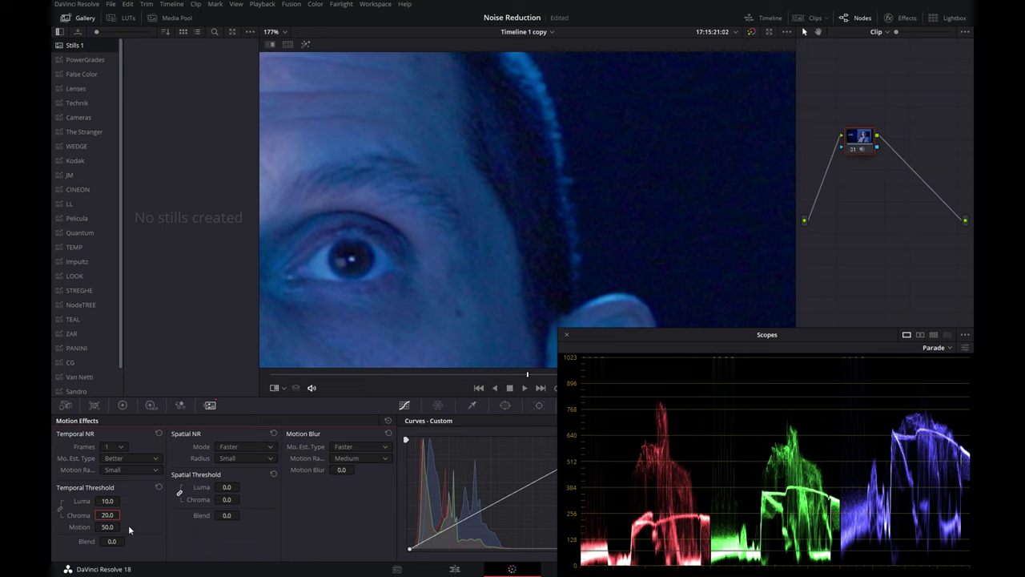
Test a higher Motion value and Blend 100 for comparison, then reset Blend to 0.
{"action": "left_click_drag", "start_coordinate": [108, 527], "coordinate": [120, 529]}
{"action": "left_click_drag", "start_coordinate": [113, 541], "coordinate": [128, 541]}
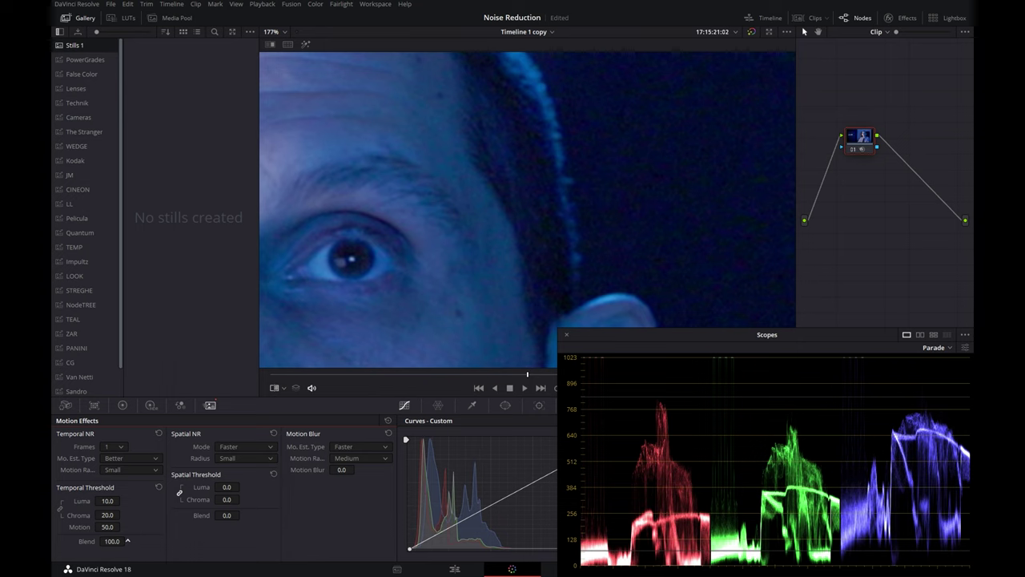
{"action": "double_click", "coordinate": [127, 541]}
{"action": "key", "text": "ctrl+z"}
{"action": "double_click", "coordinate": [84, 540]}
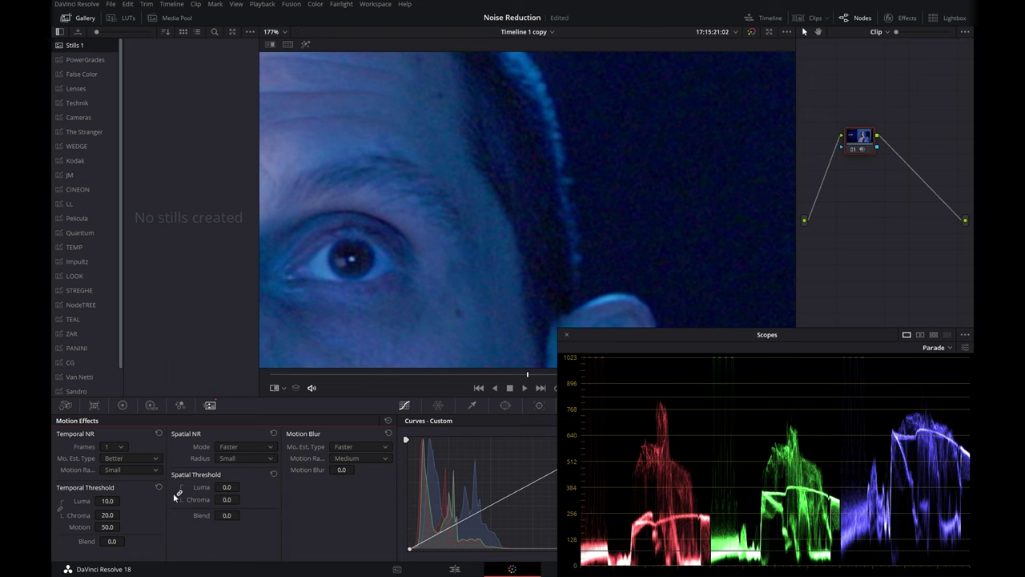
Grab a still of the current frame to the gallery and show the Spatial NR Mode choices.
{"action": "right_click", "coordinate": [501, 233]}
{"action": "left_click", "coordinate": [501, 233]}
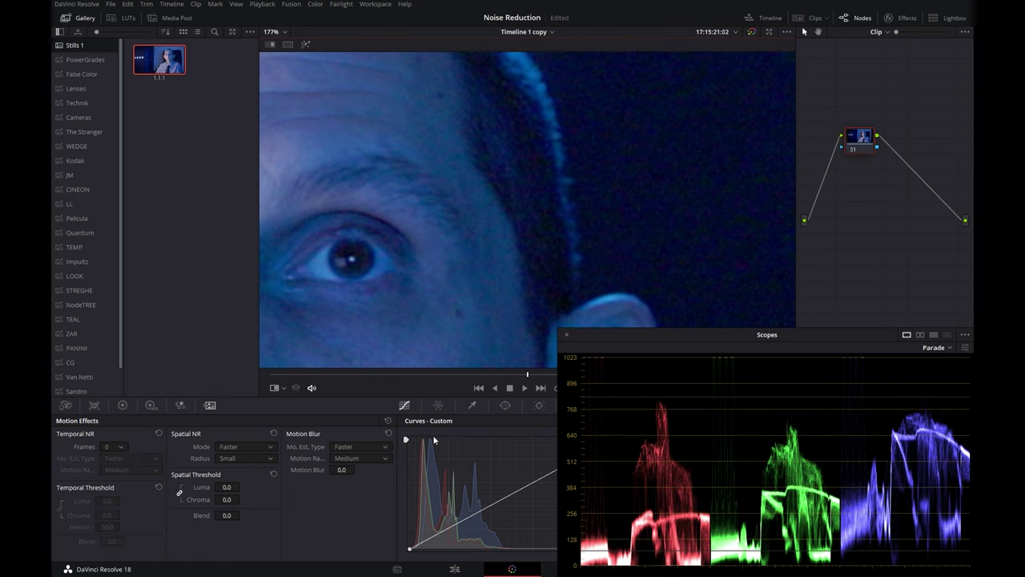
{"action": "left_click", "coordinate": [271, 447]}
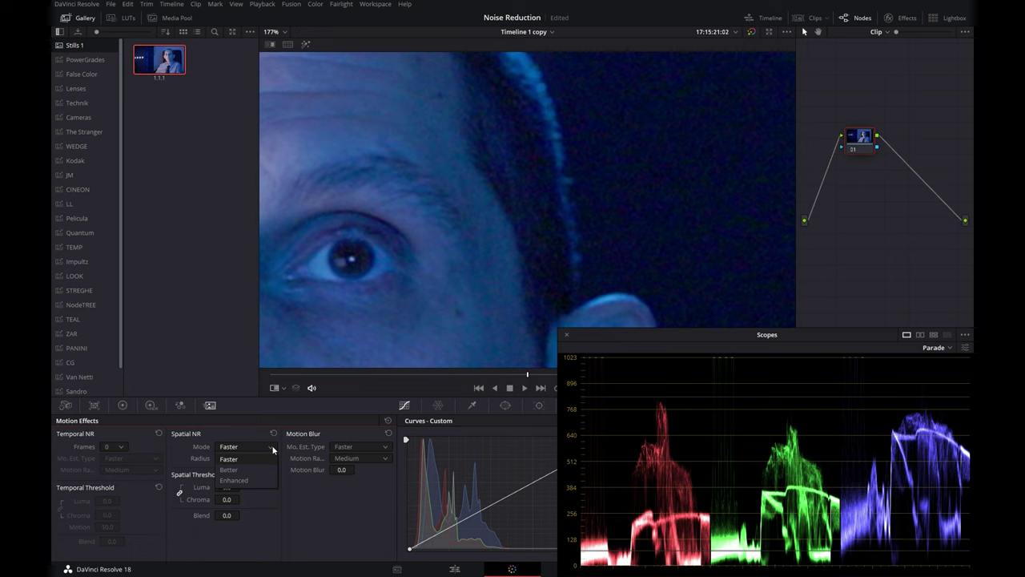
Switch Spatial NR Mode to Better and set Radius to Large.
{"action": "left_click", "coordinate": [269, 470]}
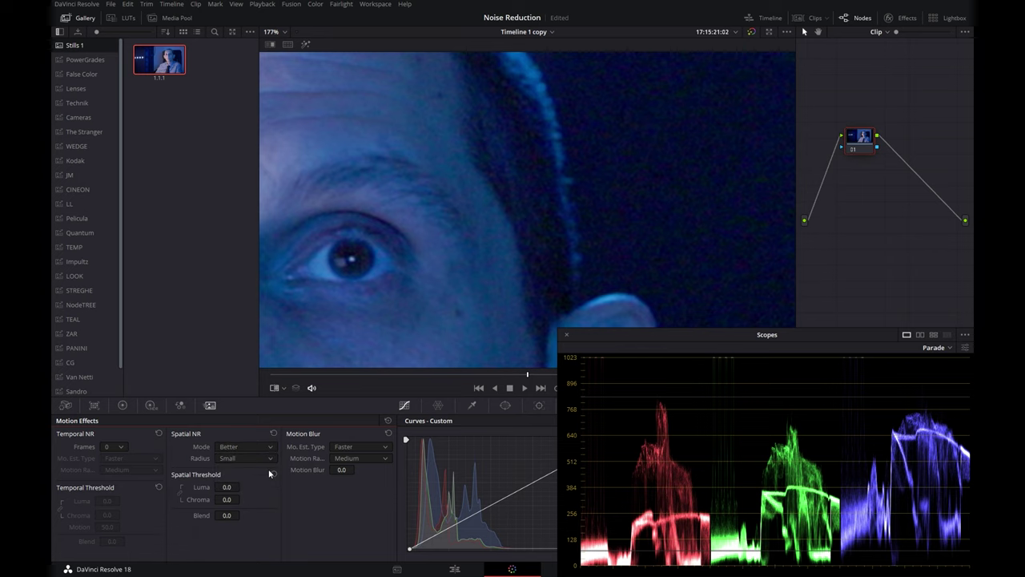
{"action": "left_click", "coordinate": [270, 459]}
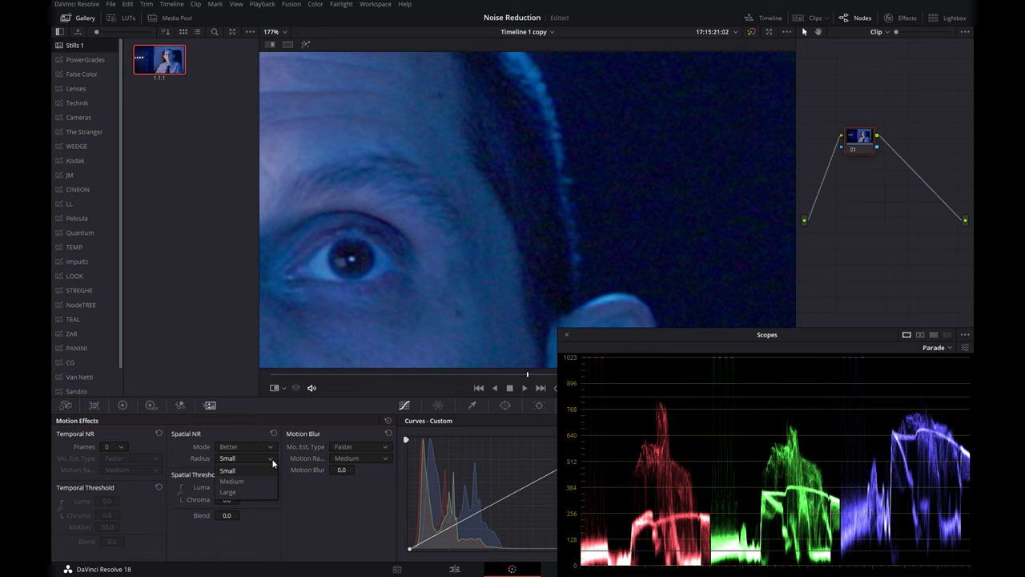
{"action": "left_click", "coordinate": [269, 491]}
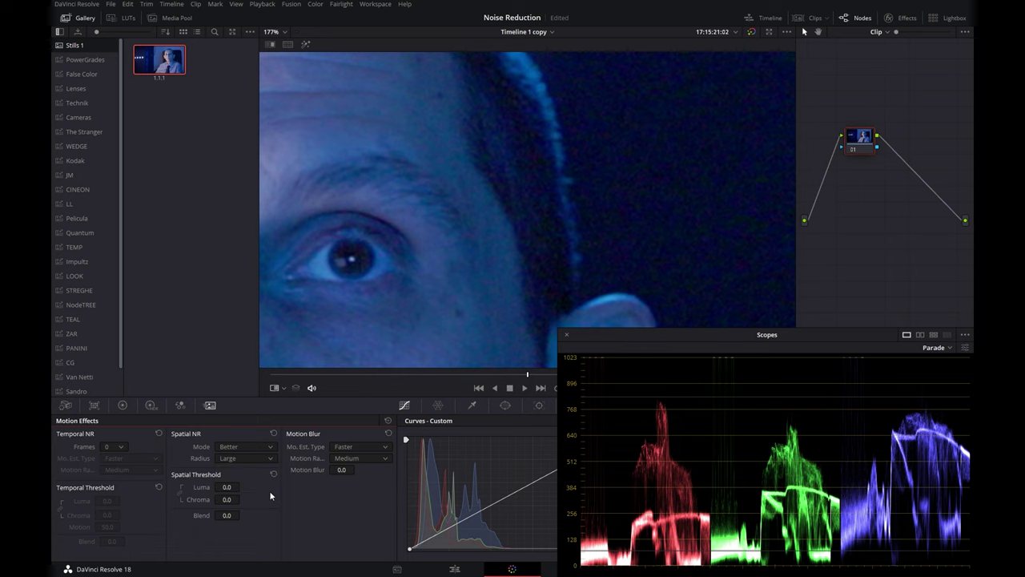
Set spatial threshold Luma to 20, try Blend at 84, then undo it back to 0.
{"action": "double_click", "coordinate": [227, 486]}
{"action": "type", "text": "20"}
{"action": "key", "text": "Return"}
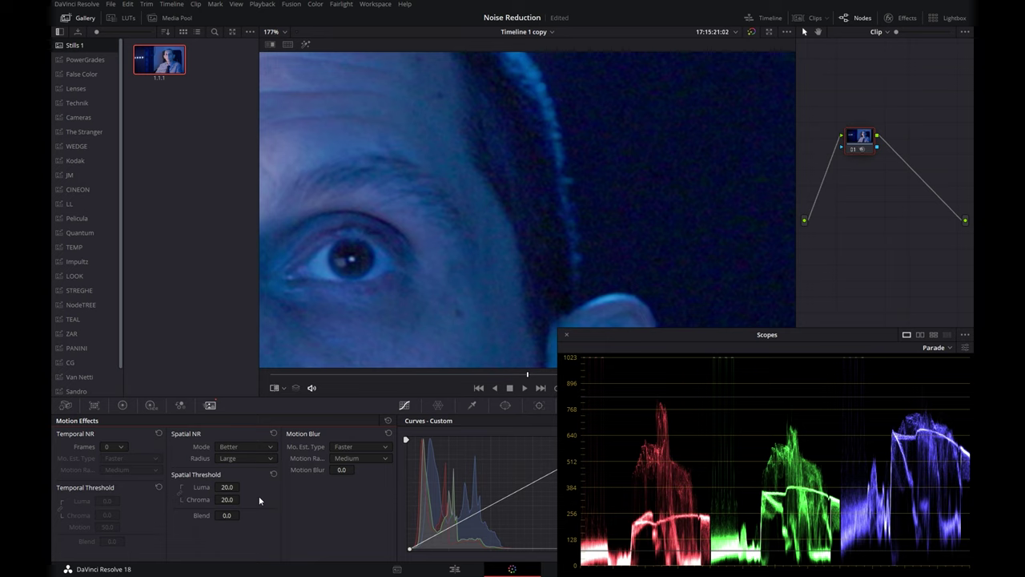
{"action": "left_click_drag", "start_coordinate": [227, 515], "coordinate": [272, 515]}
{"action": "key", "text": "ctrl+z"}
{"action": "key", "text": "ctrl+z"}
Raise spatial Luma and linked Chroma thresholds to 80, comparing with the original via wipe.
{"action": "key", "text": "ctrl+w"}
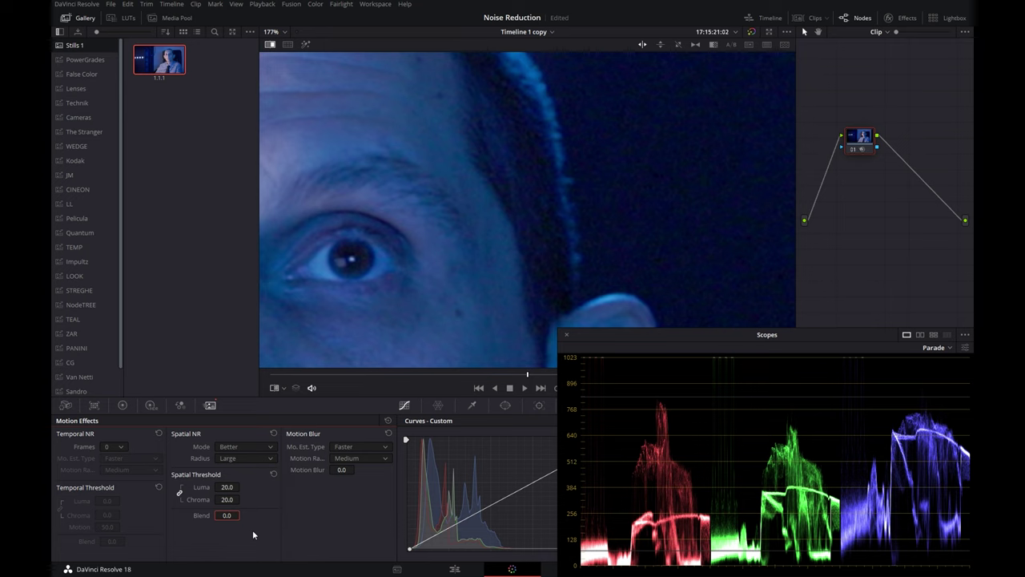
{"action": "key", "text": "ctrl+w"}
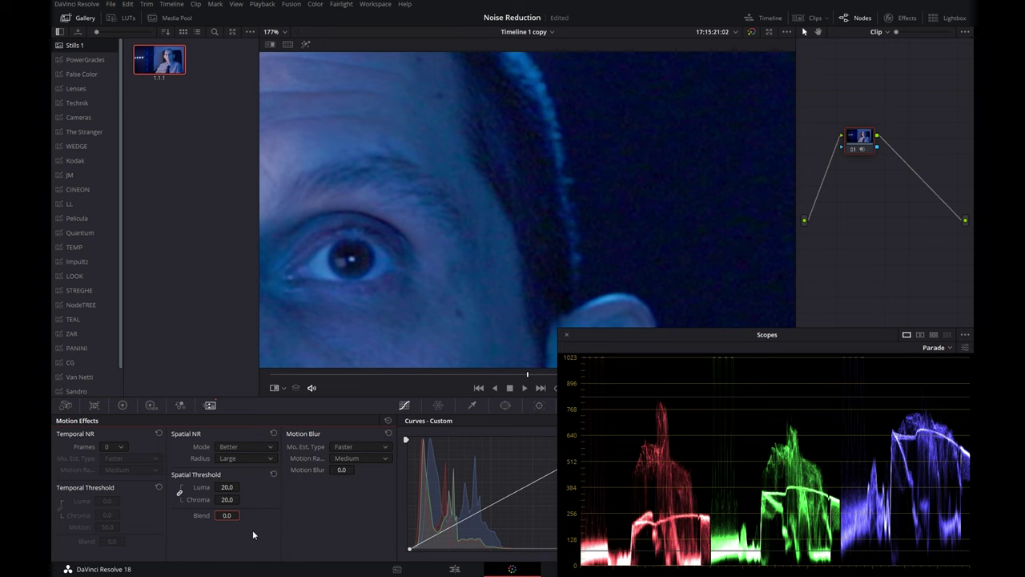
{"action": "key", "text": "ctrl+w"}
{"action": "key", "text": "ctrl+w"}
{"action": "left_click_drag", "start_coordinate": [226, 486], "coordinate": [242, 486]}
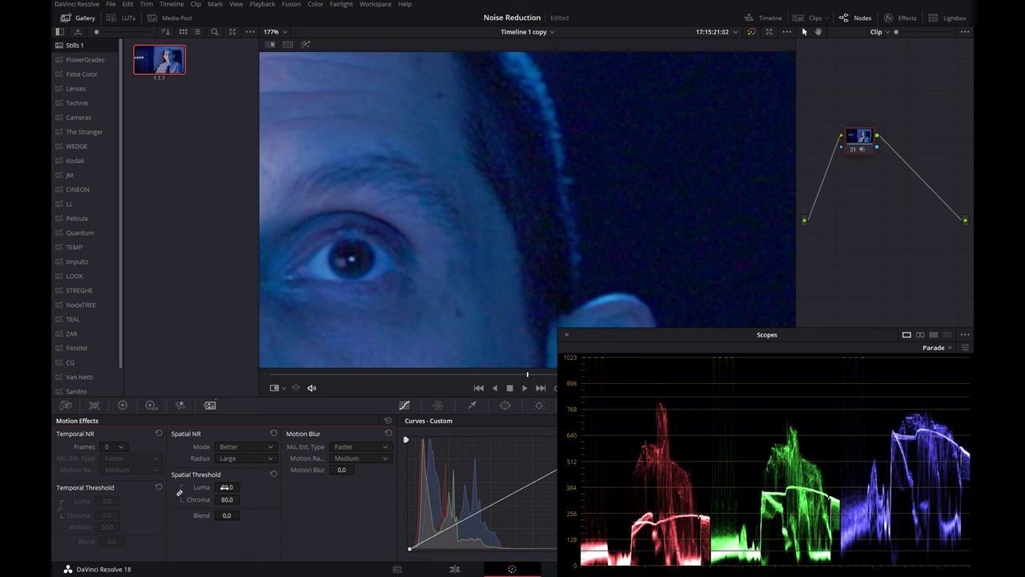
{"action": "key", "text": "ctrl+w"}
{"action": "key", "text": "ctrl+w"}
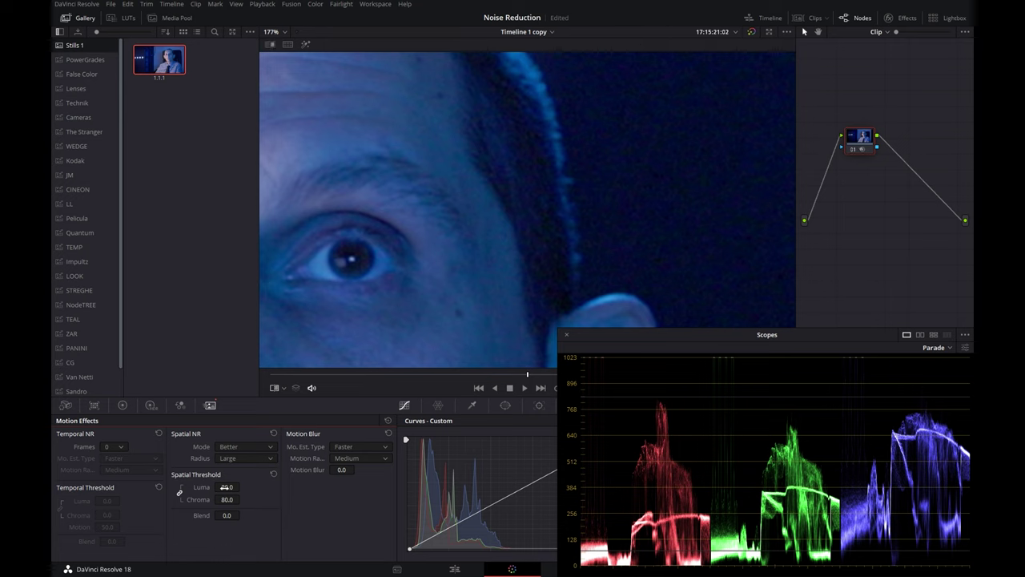
{"action": "key", "text": "ctrl+w"}
{"action": "key", "text": "ctrl+w"}
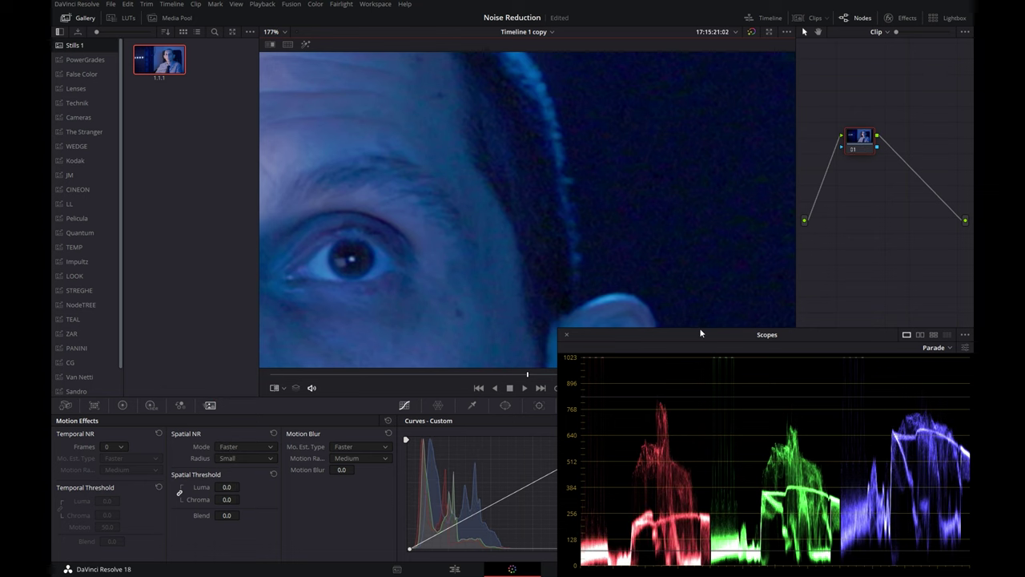
Widen the node graph, fit the frame in the viewer, and move node 01 down-left.
{"action": "left_click_drag", "start_coordinate": [795, 243], "coordinate": [622, 250]}
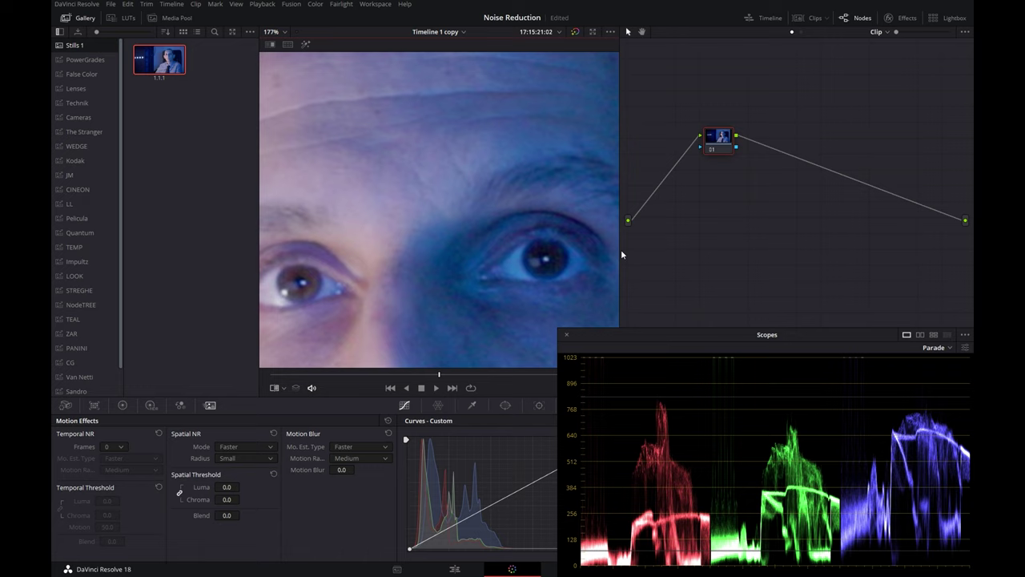
{"action": "key", "text": "shift+z"}
{"action": "left_click_drag", "start_coordinate": [711, 149], "coordinate": [663, 218]}
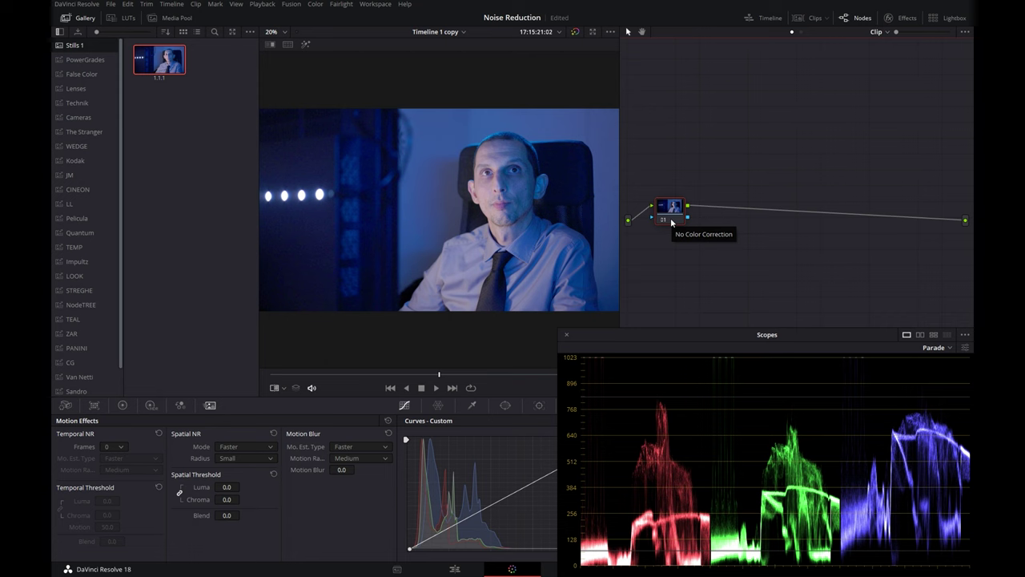
Assign node 01 its own colour space from the Color Space menu.
{"action": "right_click", "coordinate": [670, 217]}
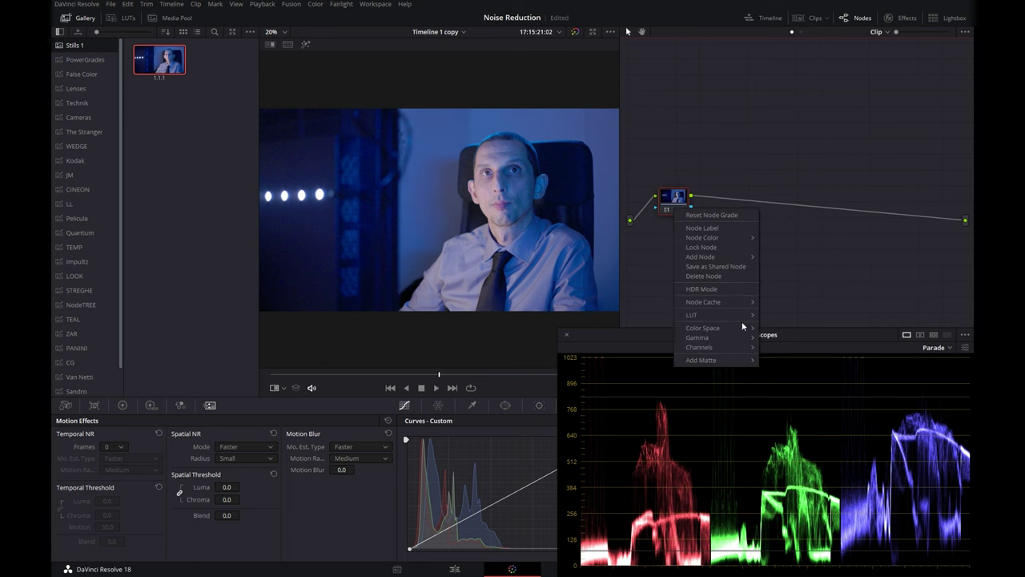
{"action": "mouse_move", "coordinate": [745, 327]}
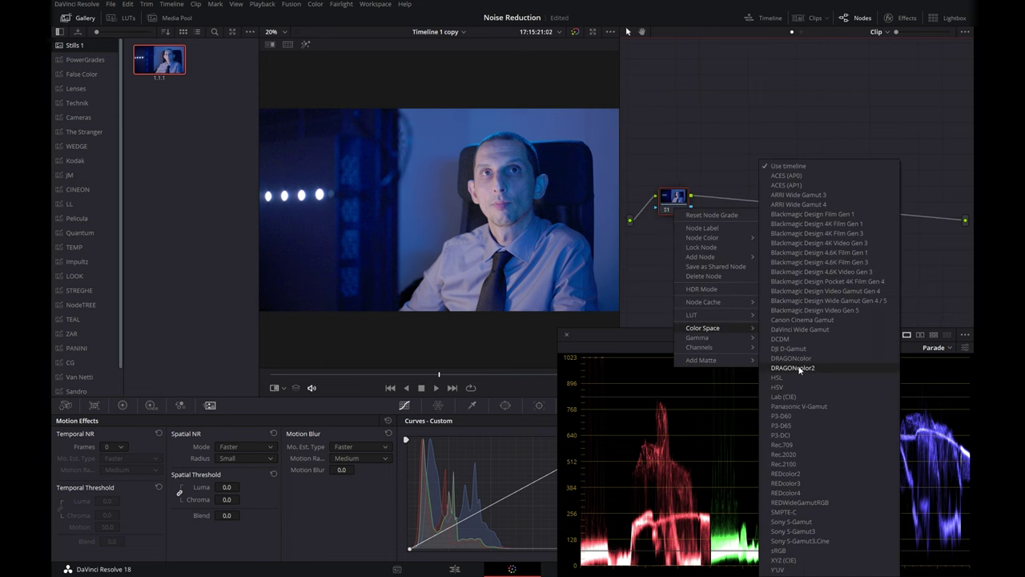
{"action": "left_click", "coordinate": [799, 394]}
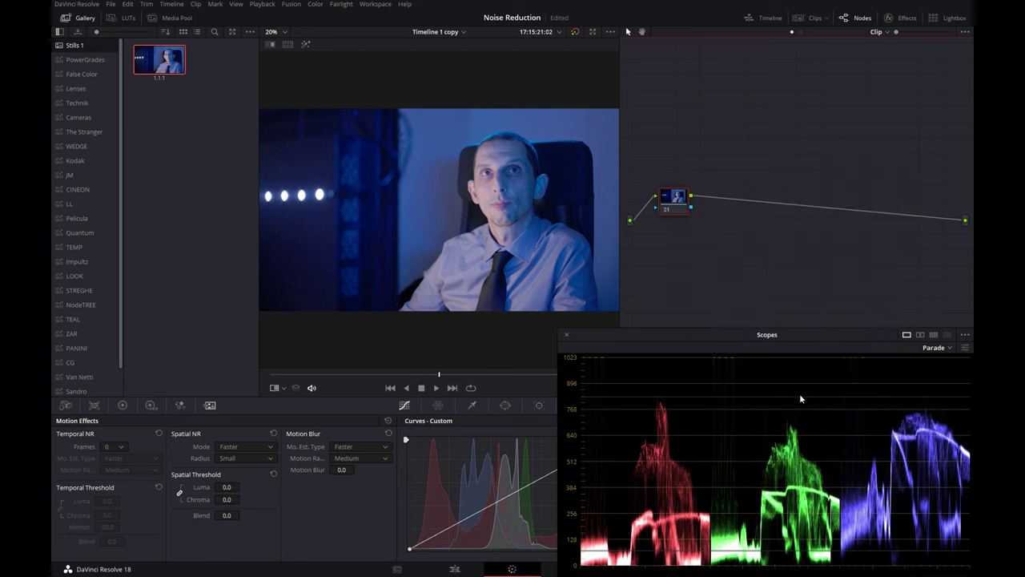
Untick two of node 01's channels, including Channel 3, under Channels.
{"action": "right_click", "coordinate": [682, 203]}
{"action": "mouse_move", "coordinate": [753, 342]}
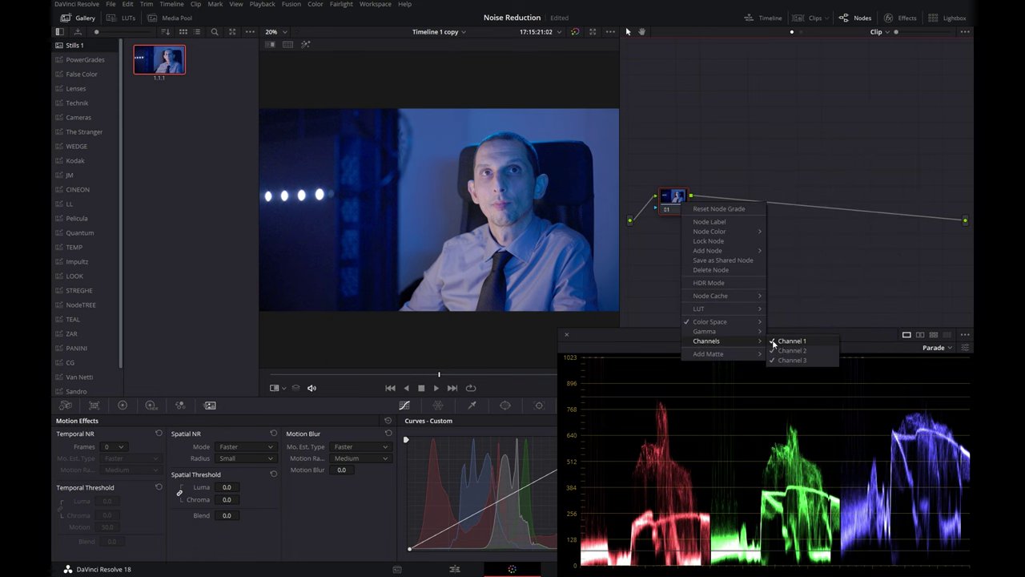
{"action": "left_click", "coordinate": [791, 355]}
{"action": "right_click", "coordinate": [681, 207]}
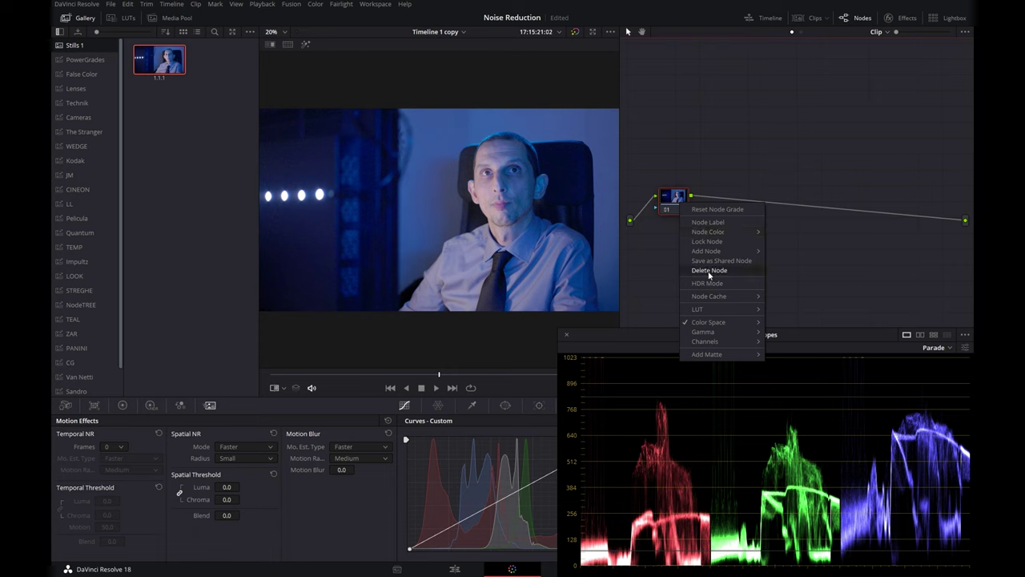
{"action": "mouse_move", "coordinate": [744, 342]}
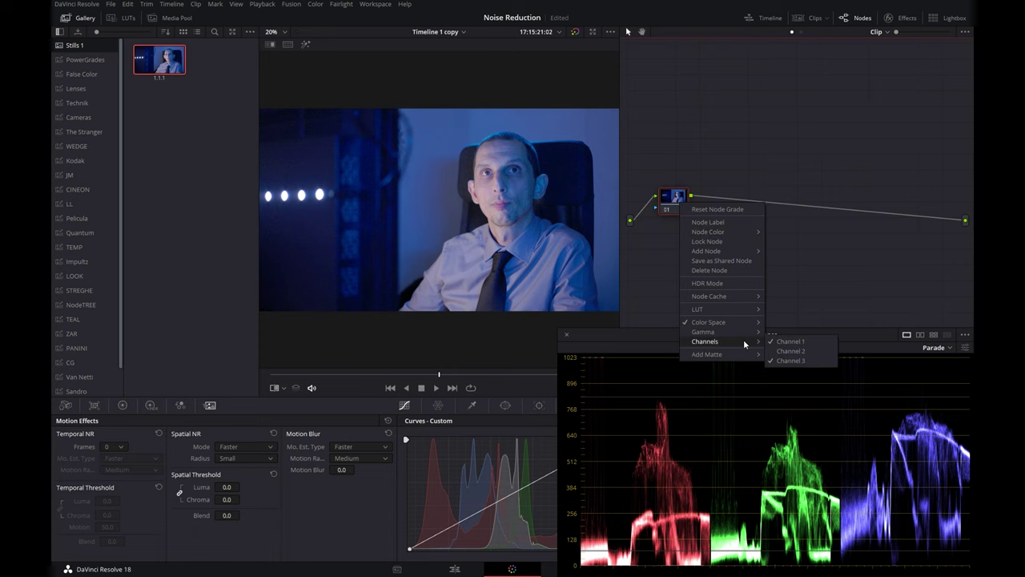
{"action": "left_click", "coordinate": [788, 360]}
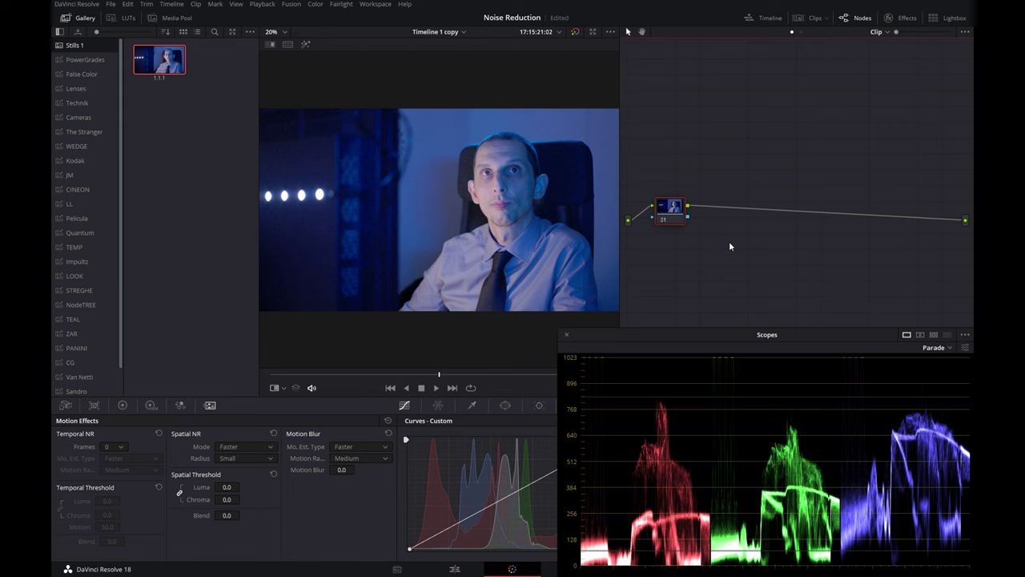
Add a parallel tree after node 01, arrange nodes 03, 04, 05 into top, middle, bottom branches, and toggle highlight view.
{"action": "key", "text": "alt+y"}
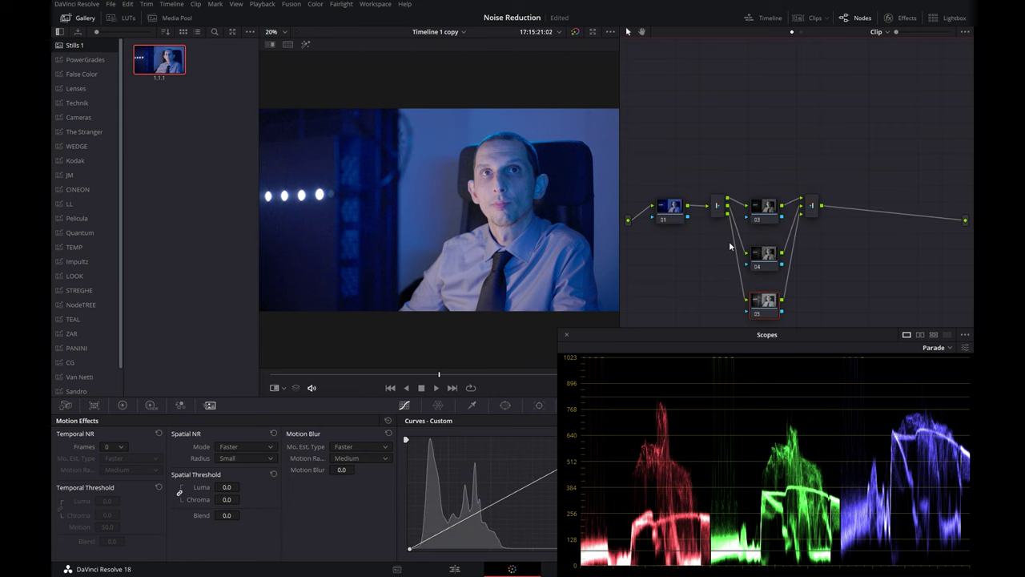
{"action": "left_click_drag", "start_coordinate": [766, 208], "coordinate": [761, 137]}
{"action": "left_click_drag", "start_coordinate": [759, 262], "coordinate": [760, 206]}
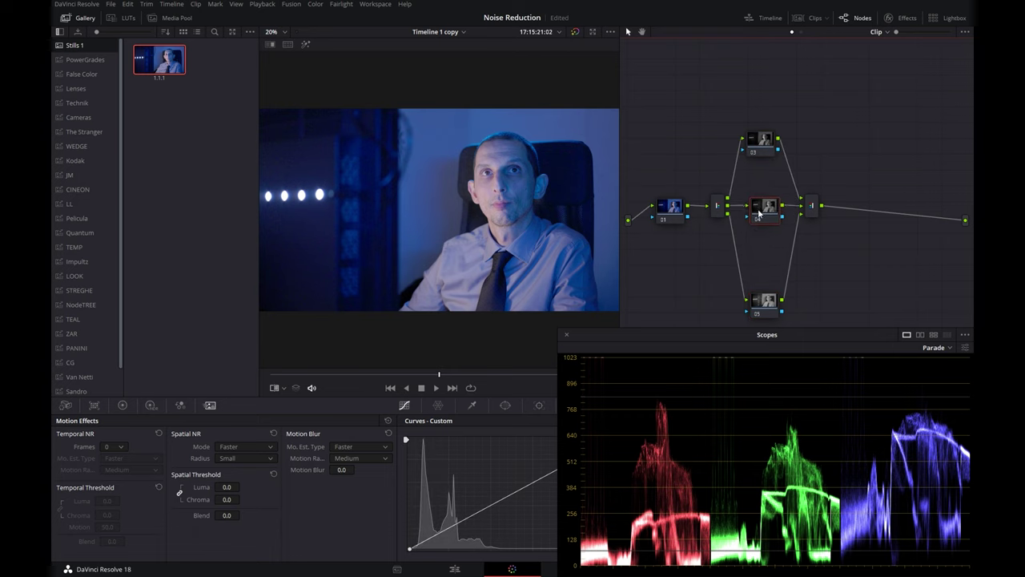
{"action": "left_click_drag", "start_coordinate": [761, 309], "coordinate": [760, 255]}
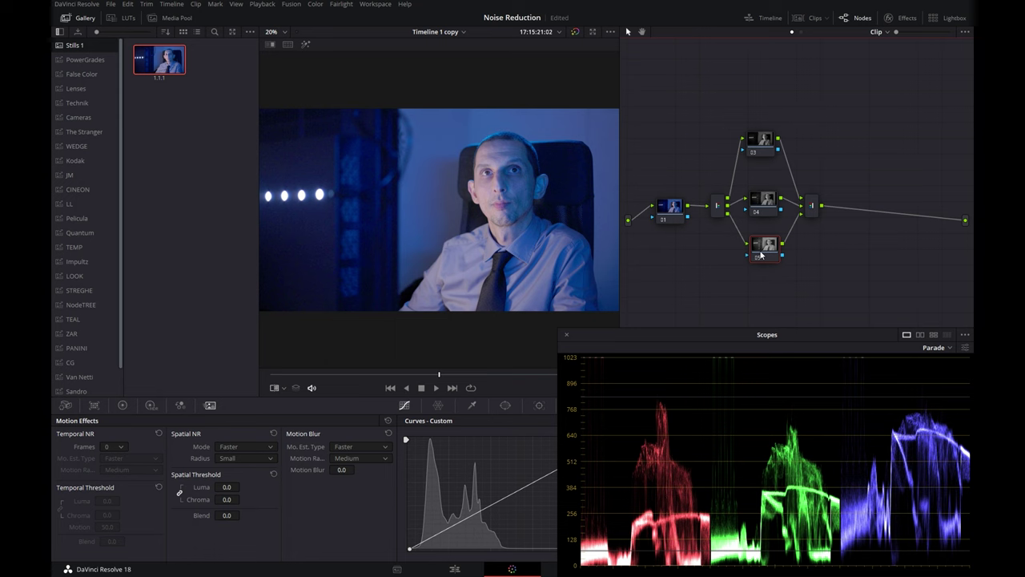
{"action": "key", "text": "shift+h"}
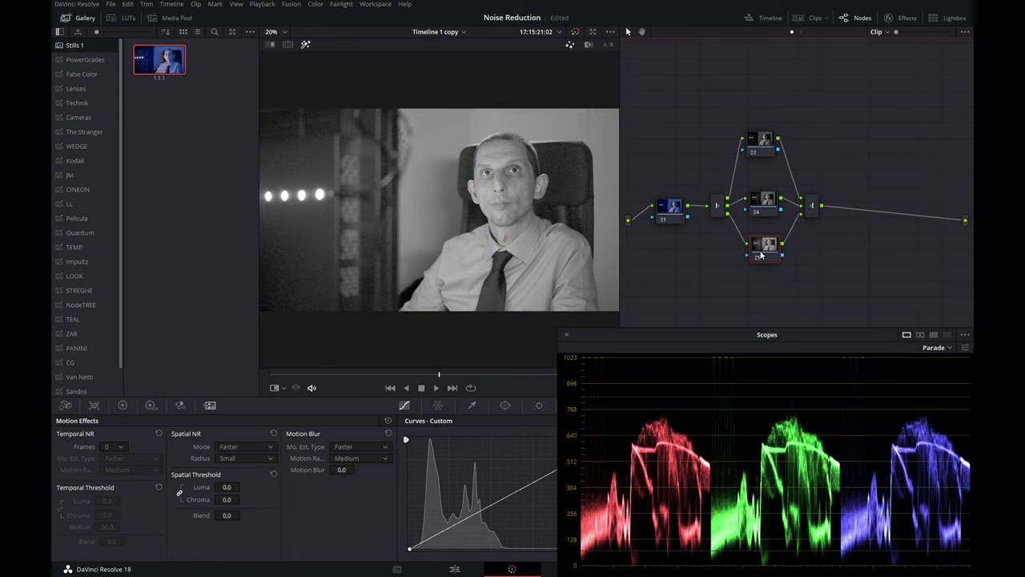
{"action": "key", "text": "shift+h"}
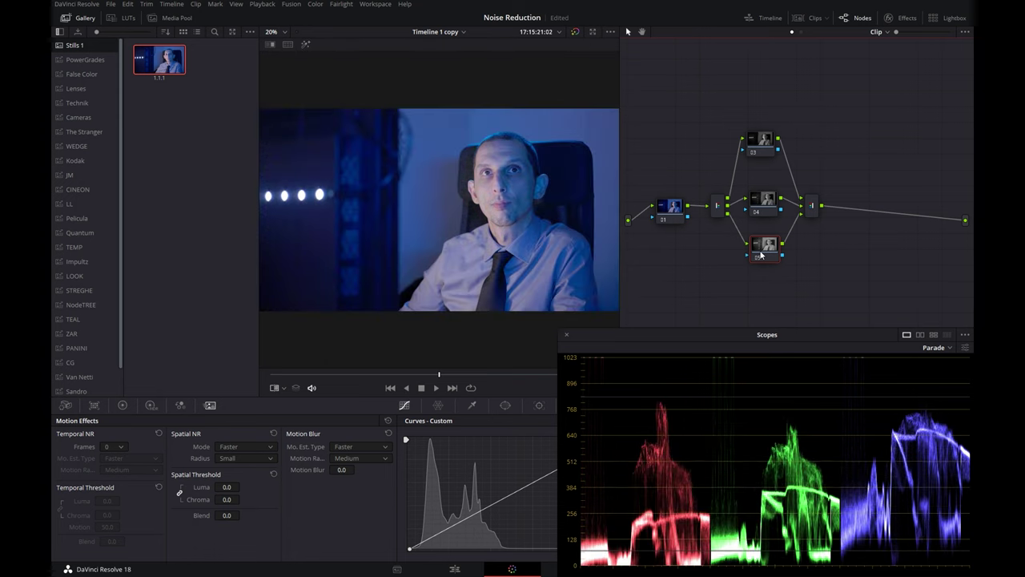